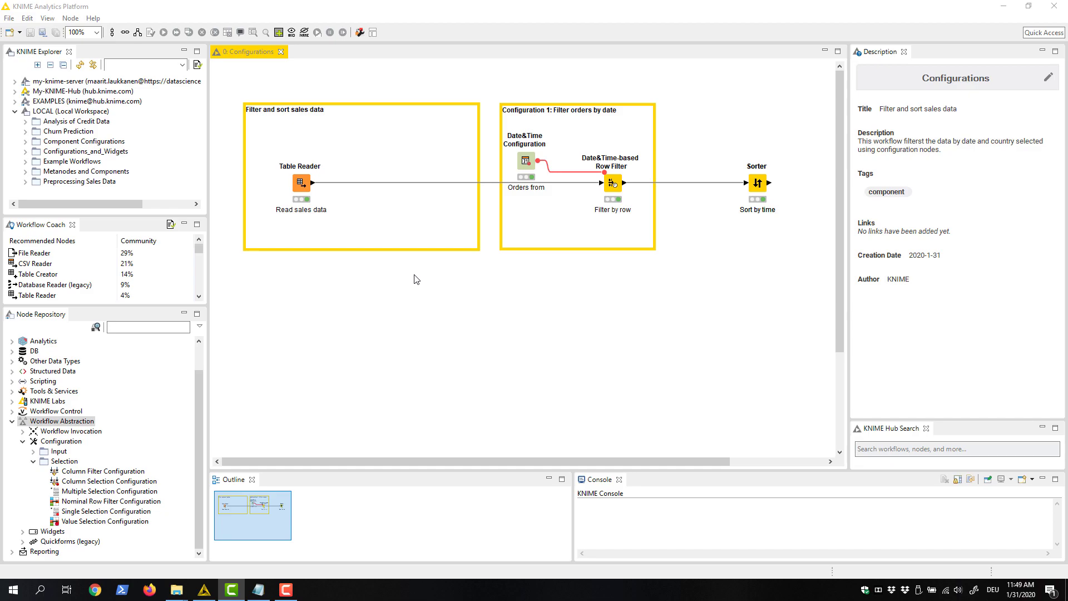
Look at the Row Filter settings without changes, then try selecting nodes on the canvas.
double_click(614, 184)
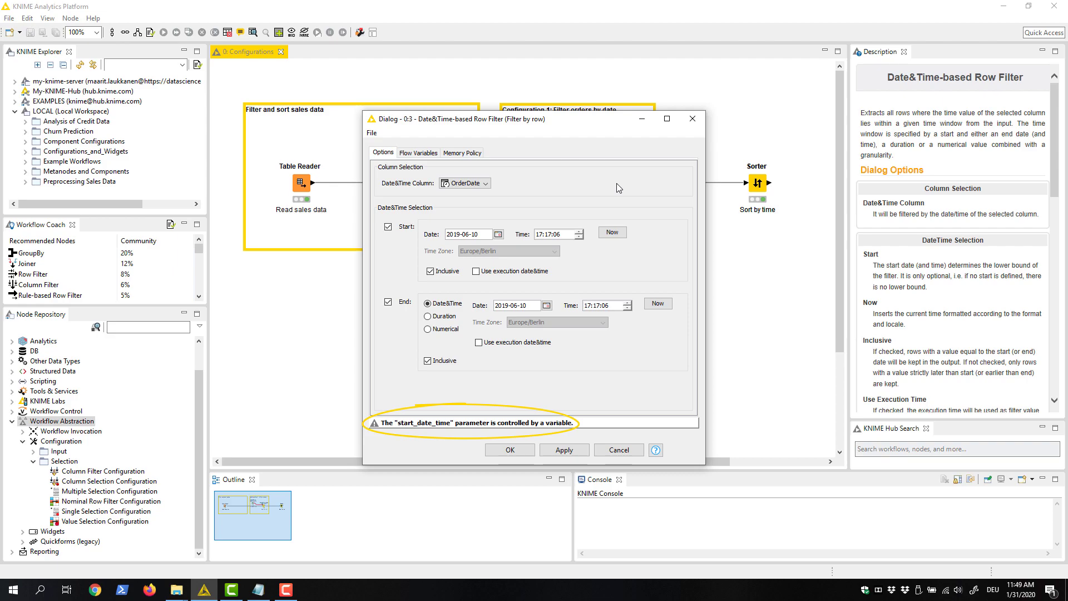
click(691, 120)
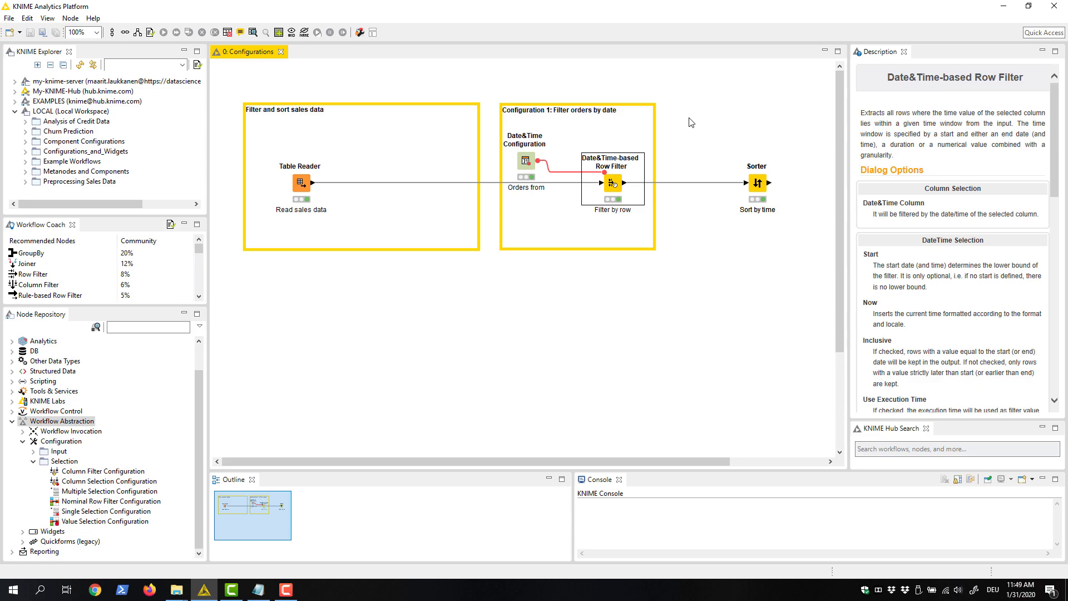
click(689, 116)
mouse_move(692, 265)
mouse_down()
mouse_move(549, 169)
mouse_move(498, 96)
mouse_up()
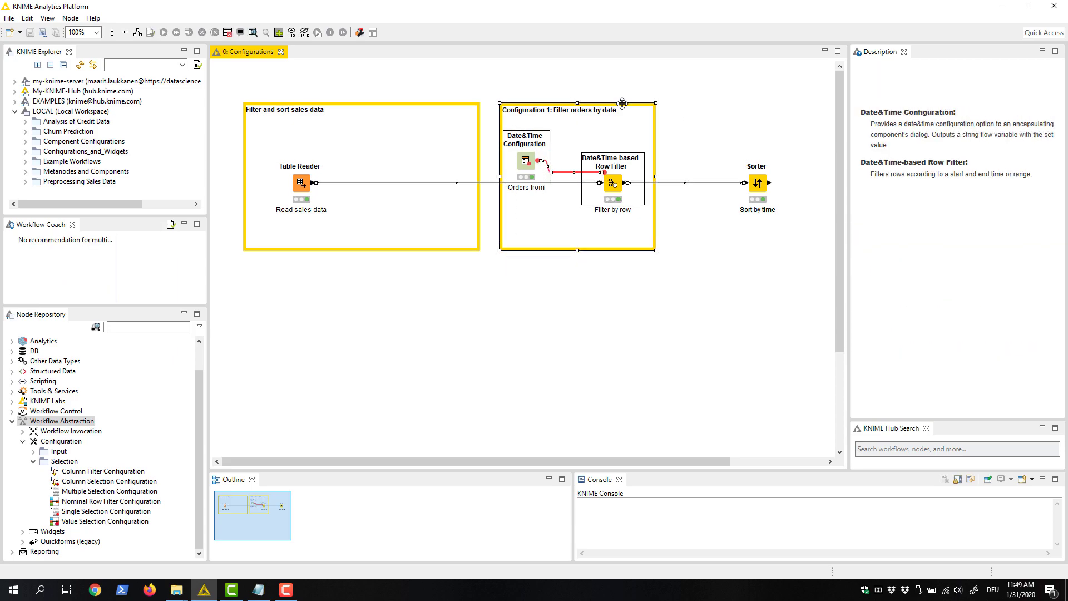
click(725, 142)
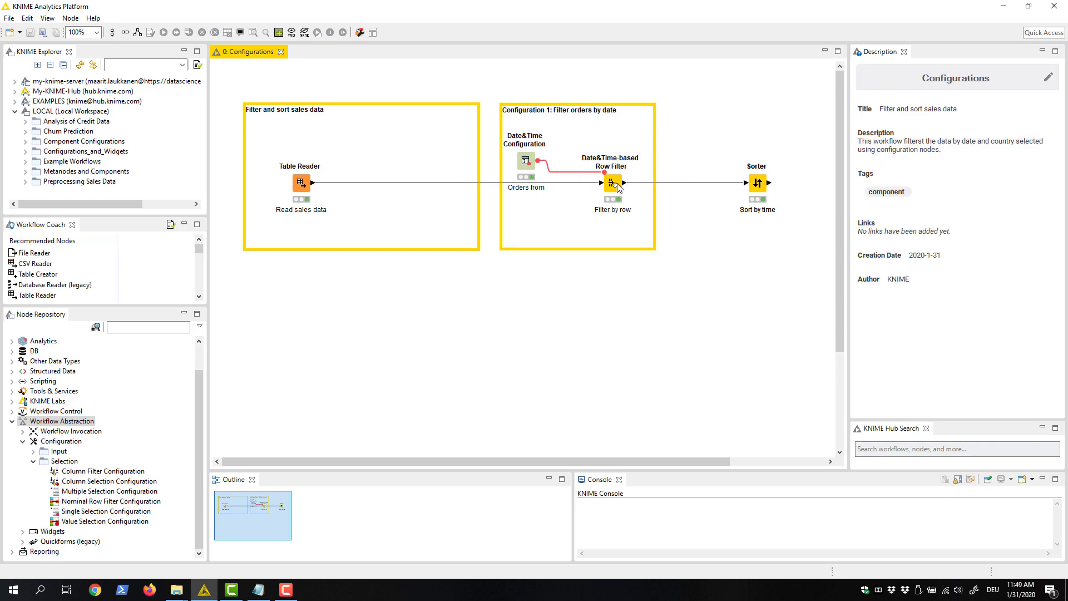
Wrap the Row Filter, Date&Time Configuration and annotation into a component named 'Filter by Date'.
click(614, 186)
ctrl+click(528, 163)
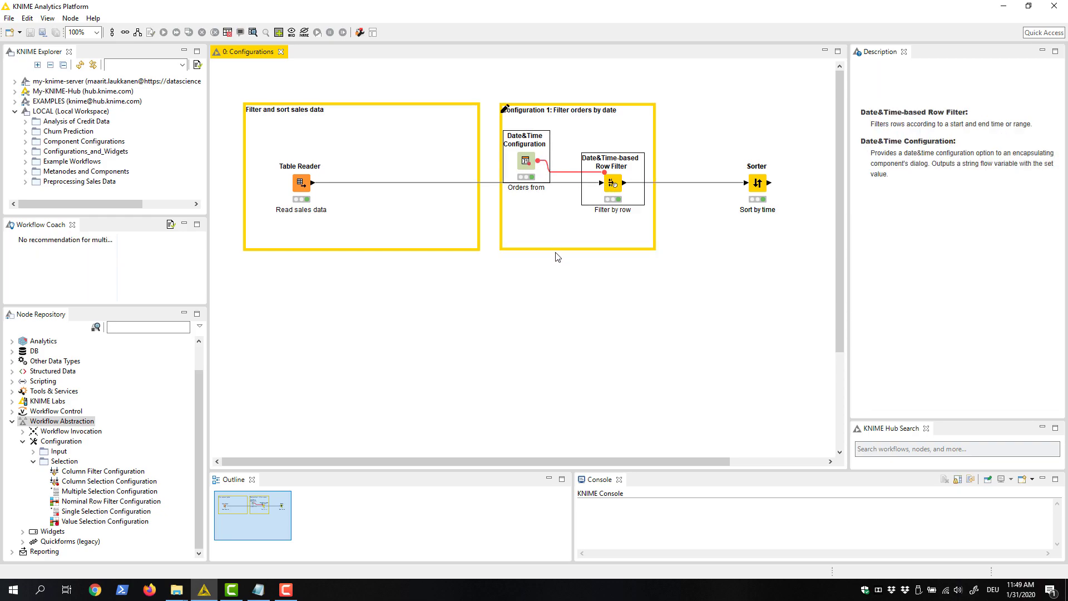
ctrl+click(557, 249)
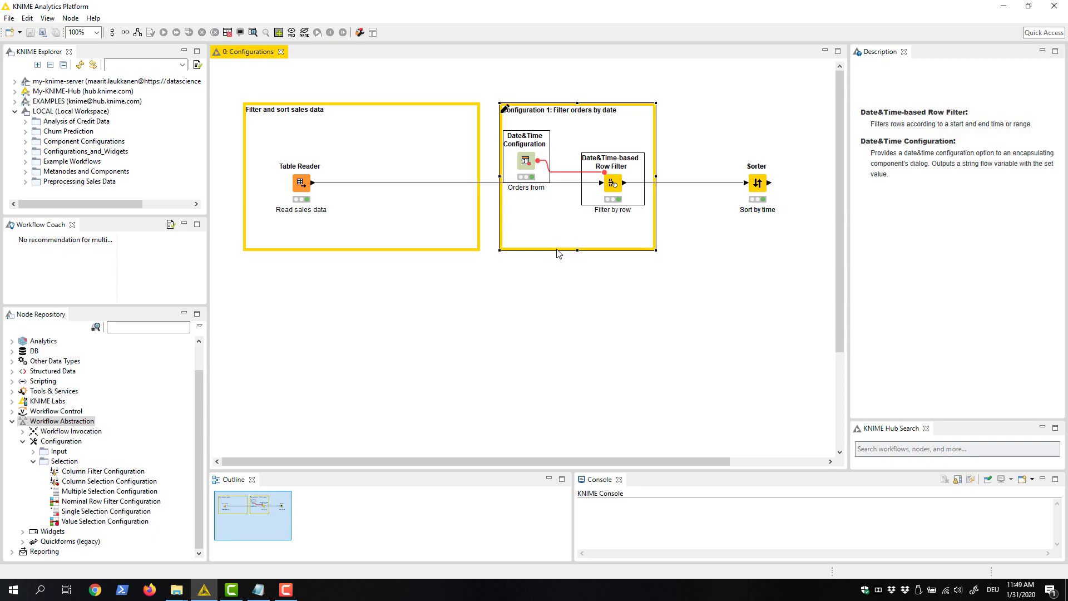
right_click(615, 185)
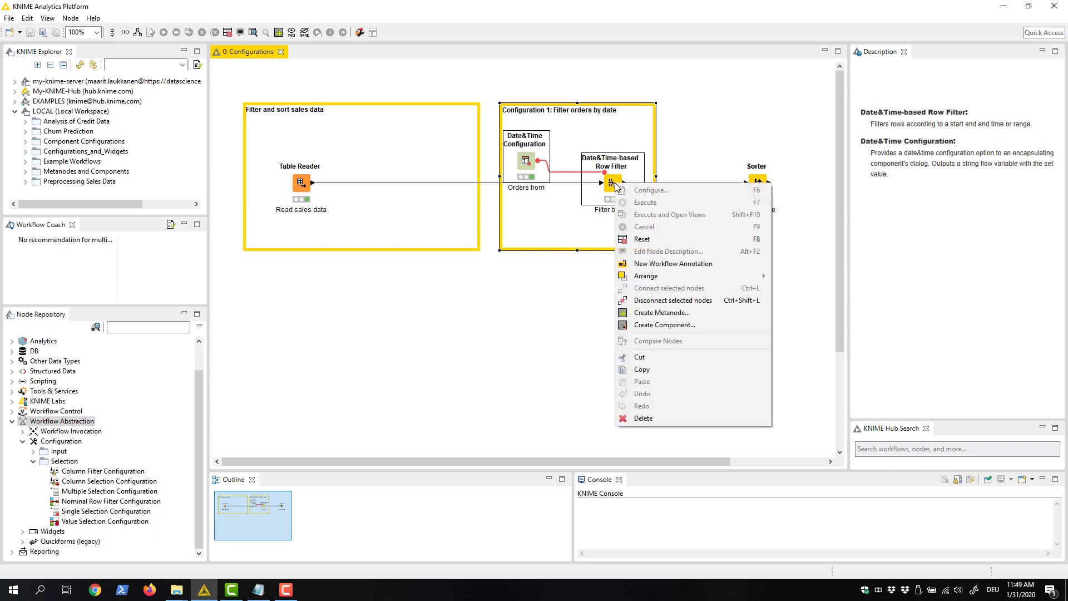
click(657, 326)
click(543, 327)
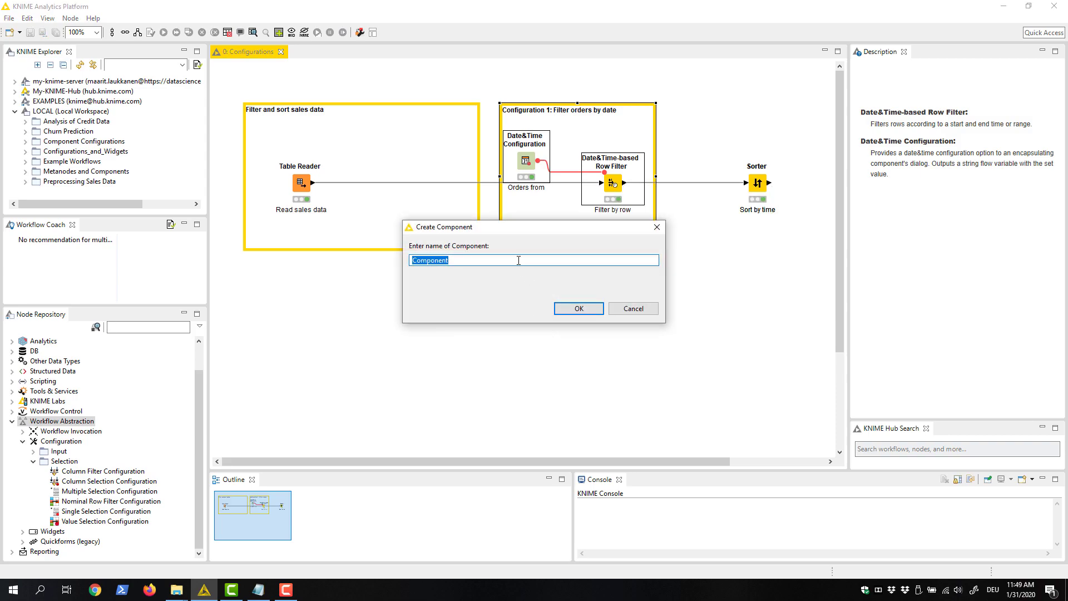
text(Filter by Date)
click(579, 308)
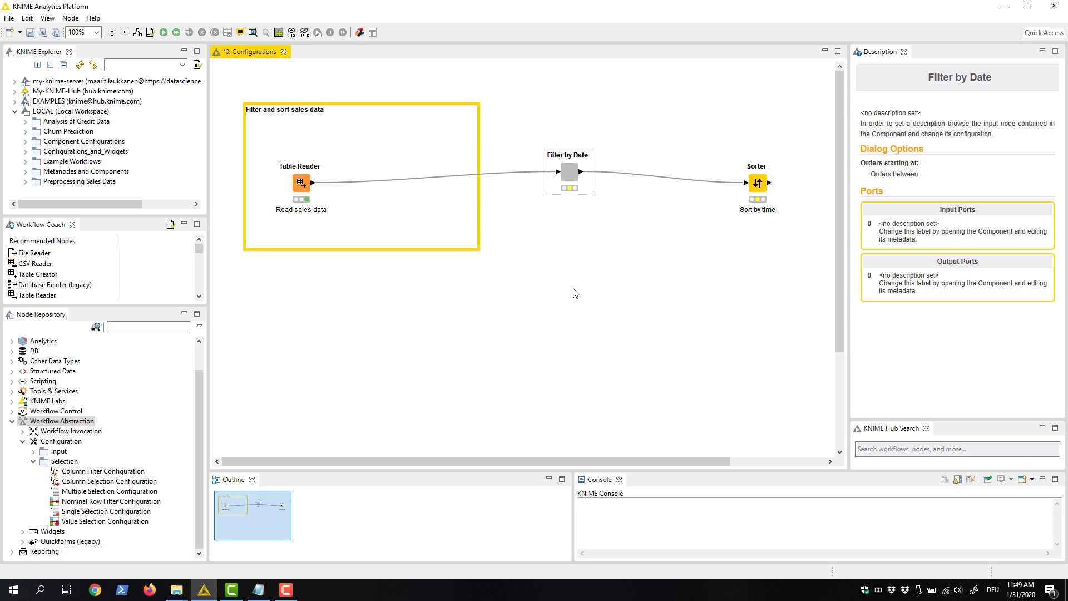
Open Filter by Date's inner workflow tab, return to 0: Configurations, and show its Component menu.
ctrl+double_click(571, 174)
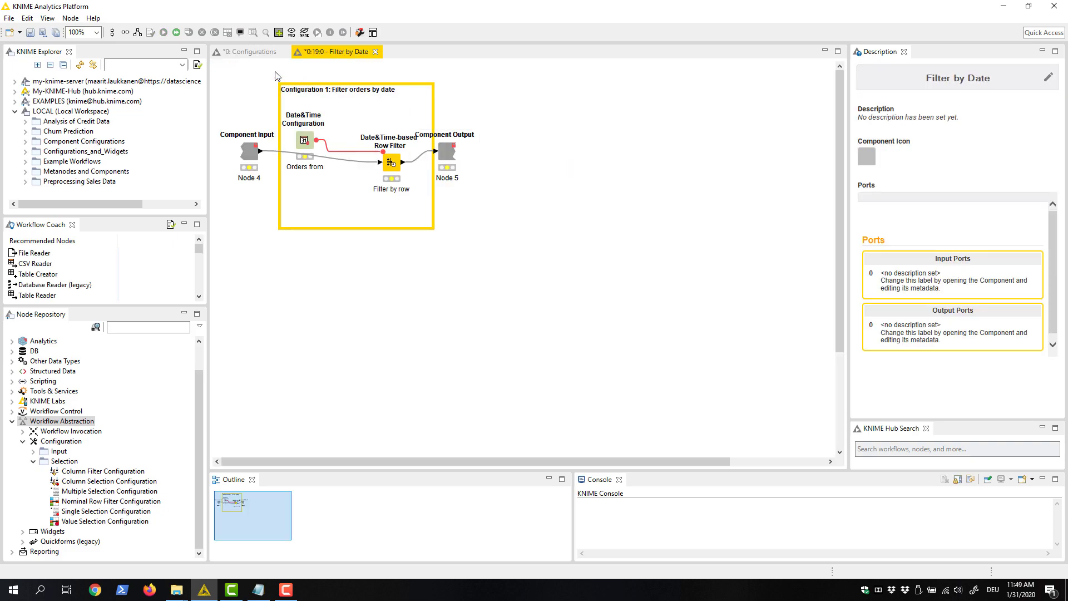
click(251, 52)
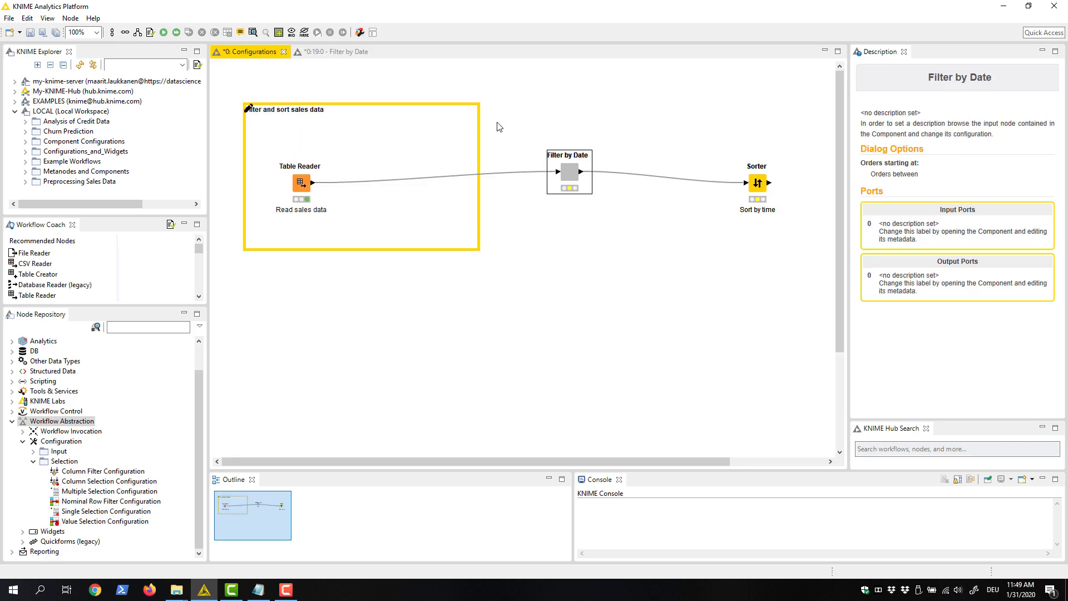
right_click(569, 177)
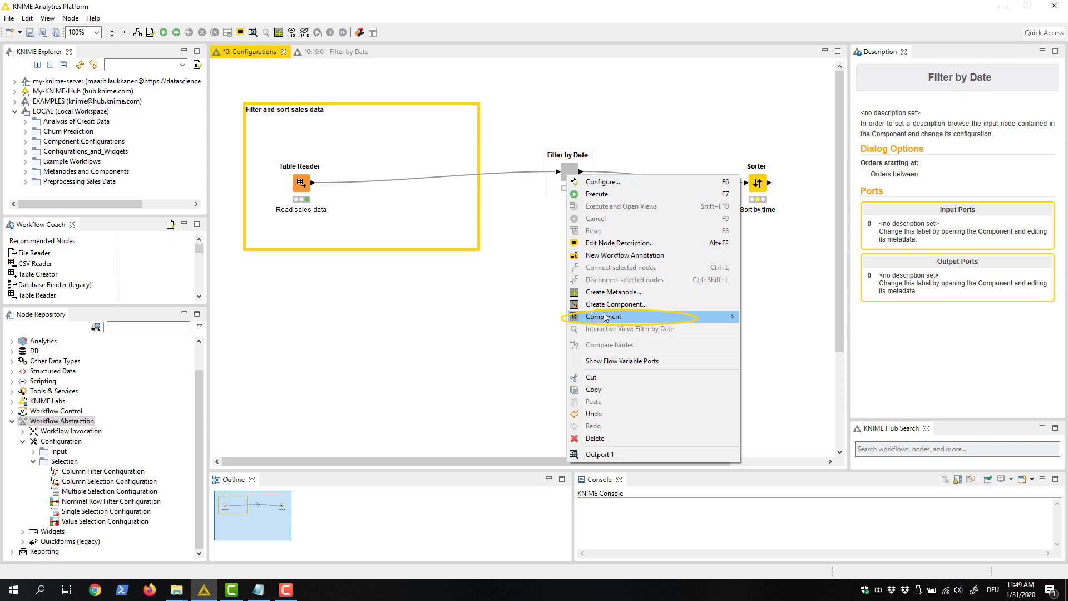
mouse_move(617, 321)
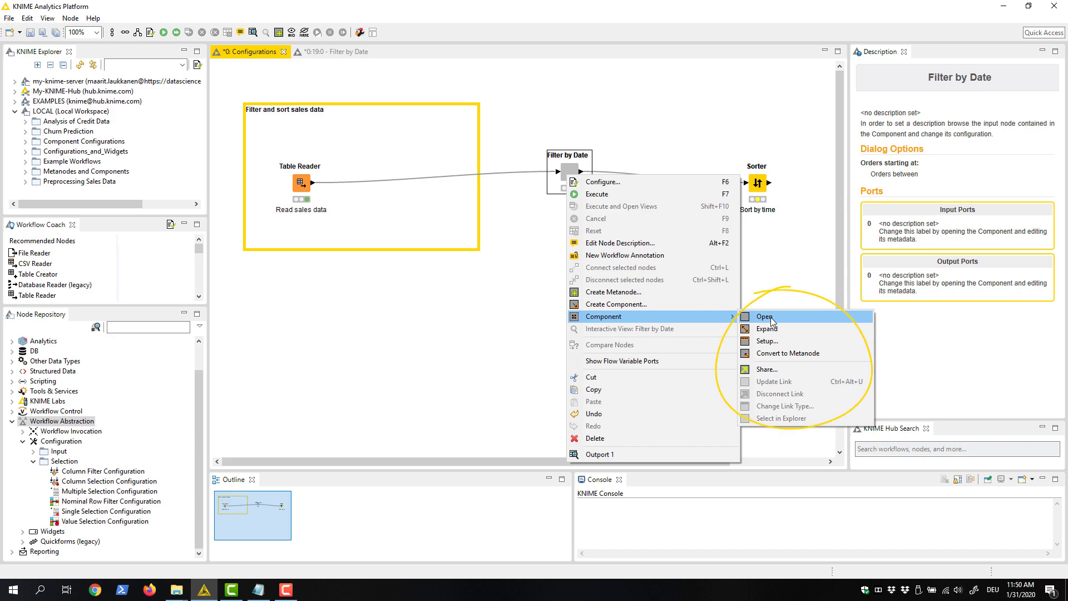
Dismiss the actions menu, then open and close the Filter by Date settings without changes.
click(773, 287)
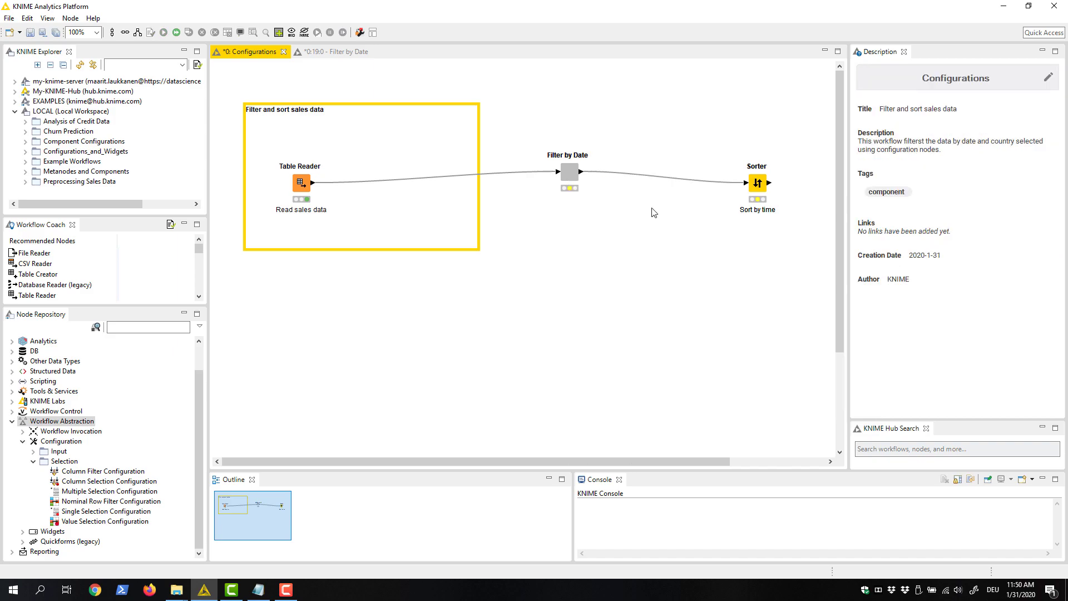
click(573, 174)
double_click(572, 171)
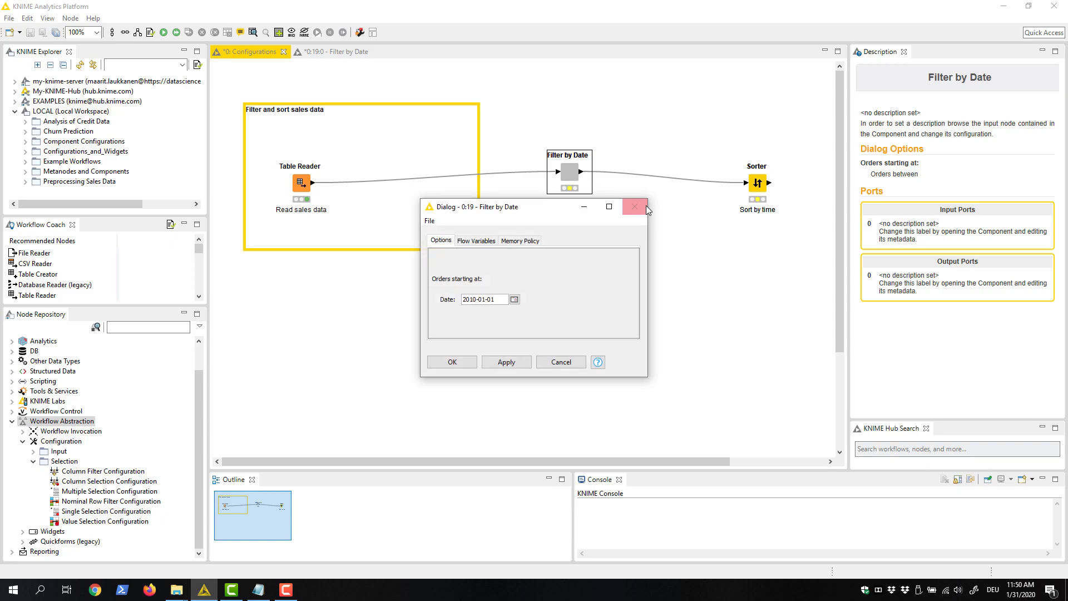
click(644, 200)
Configure Filter by Date with an Orders starting at date of 2010-01-02 and confirm.
right_click(572, 171)
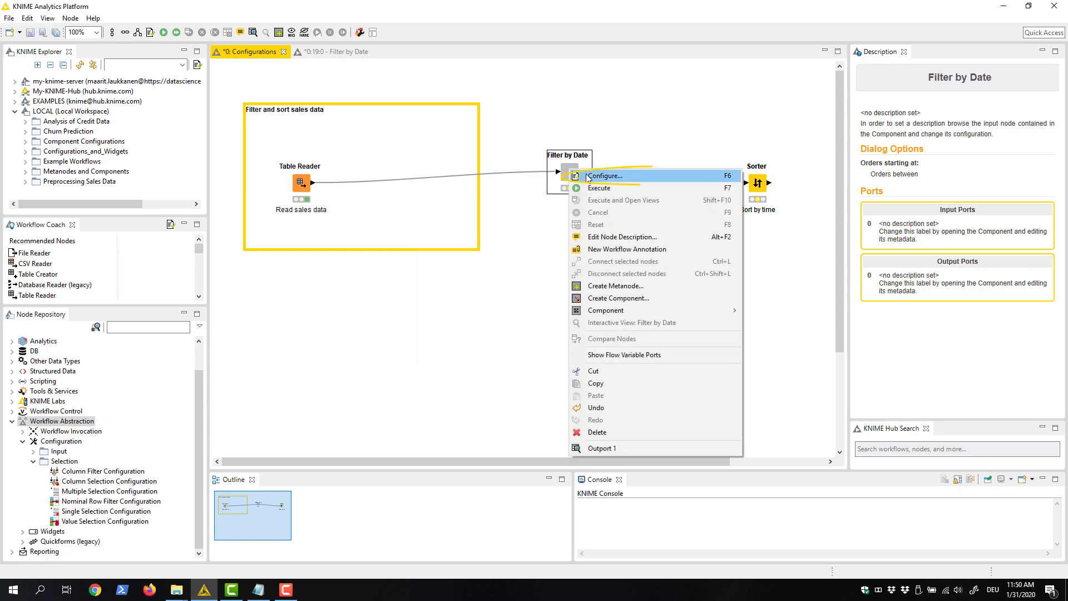
click(588, 176)
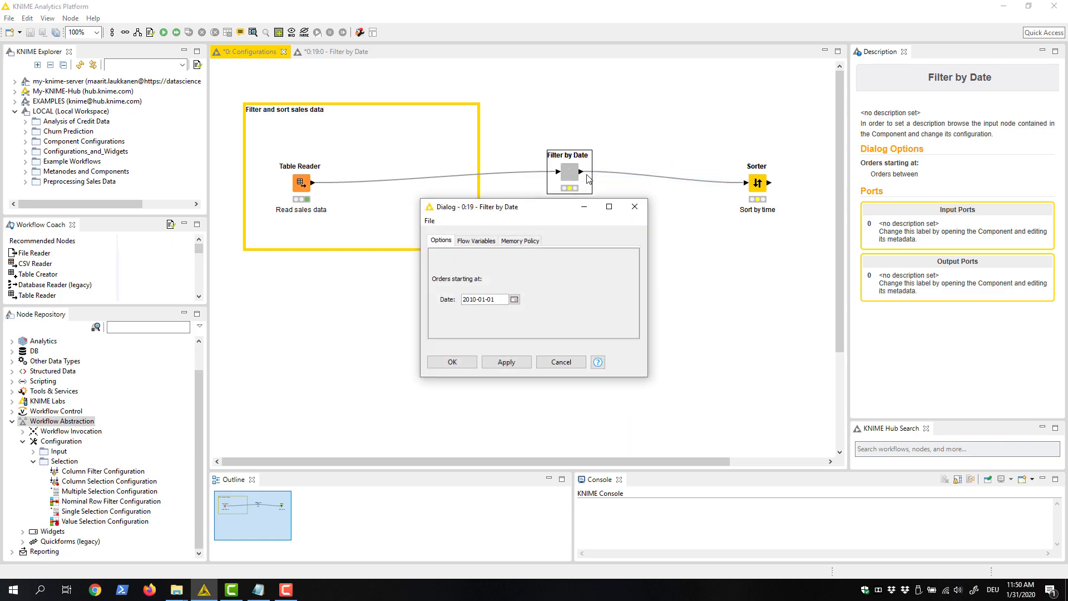
click(515, 300)
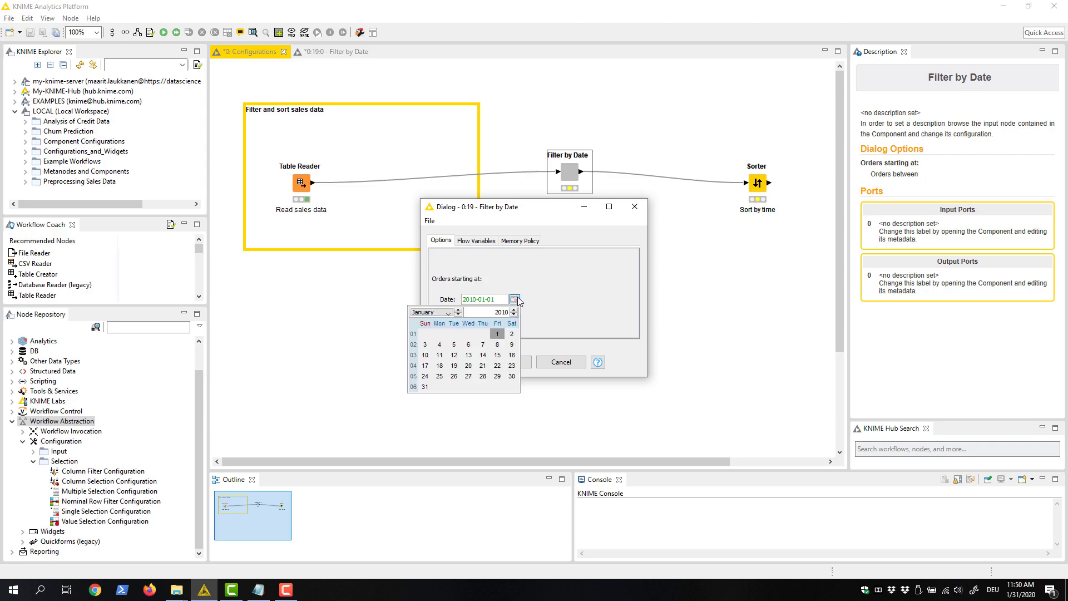
click(512, 336)
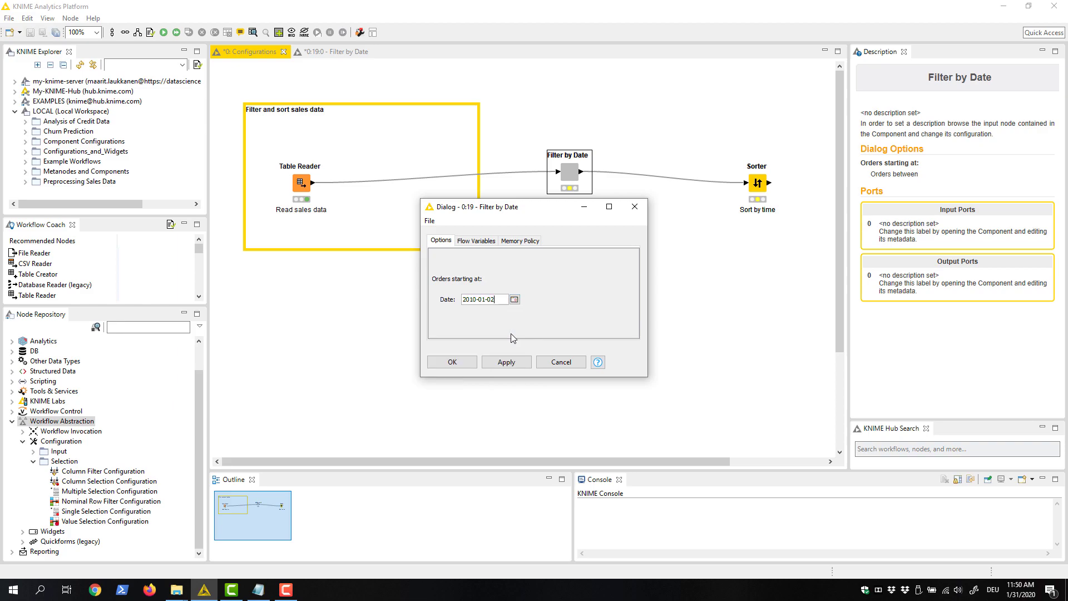
click(465, 363)
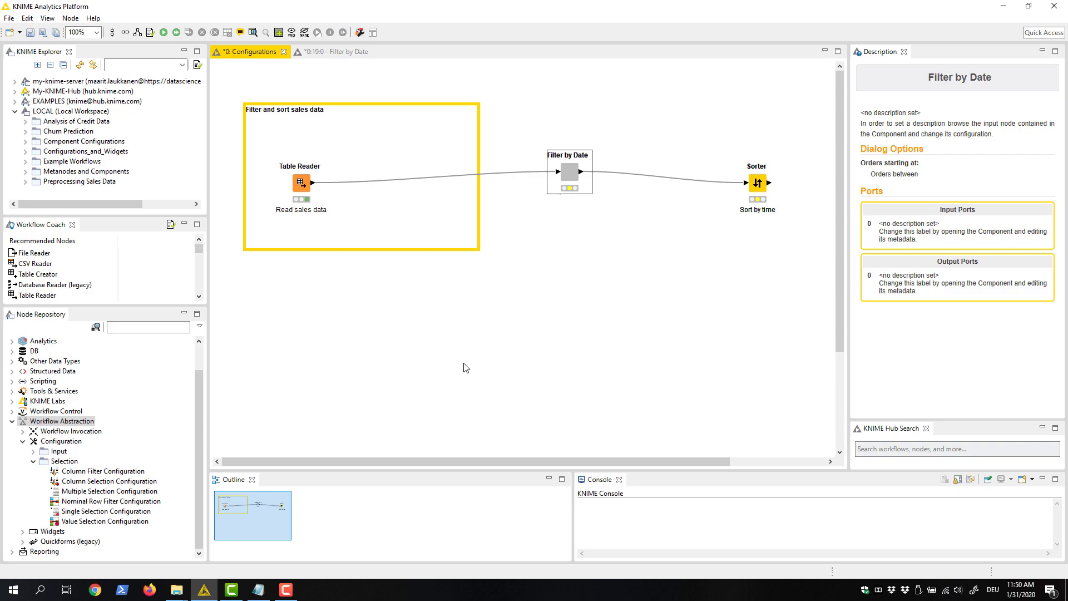
Inside Filter by Date, shift Component Output right and drop a Nominal Row Filter Configuration onto its connection.
click(345, 54)
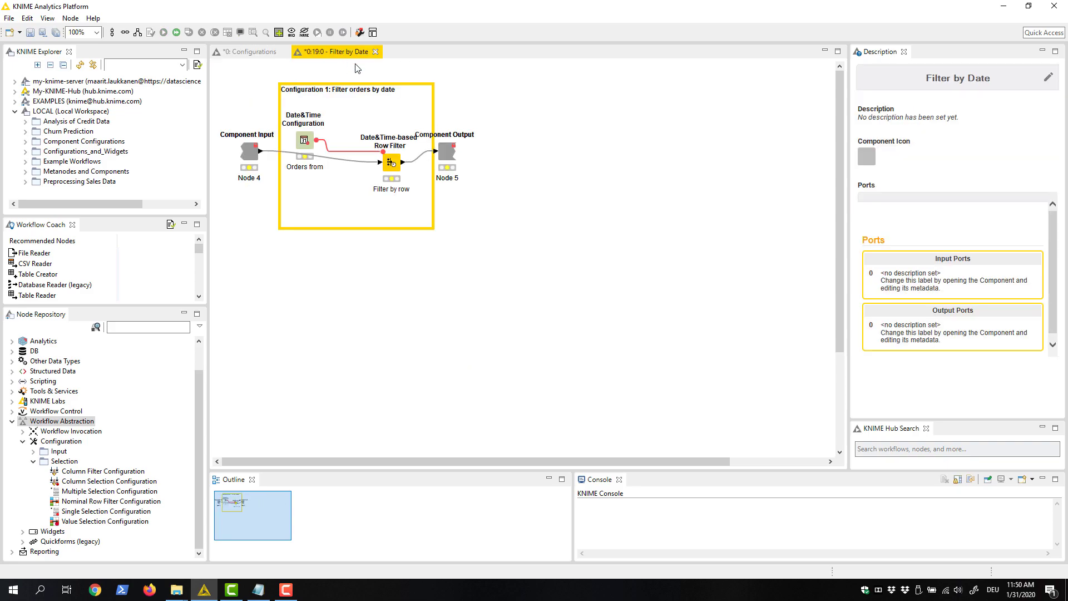
drag(446, 155, 545, 165)
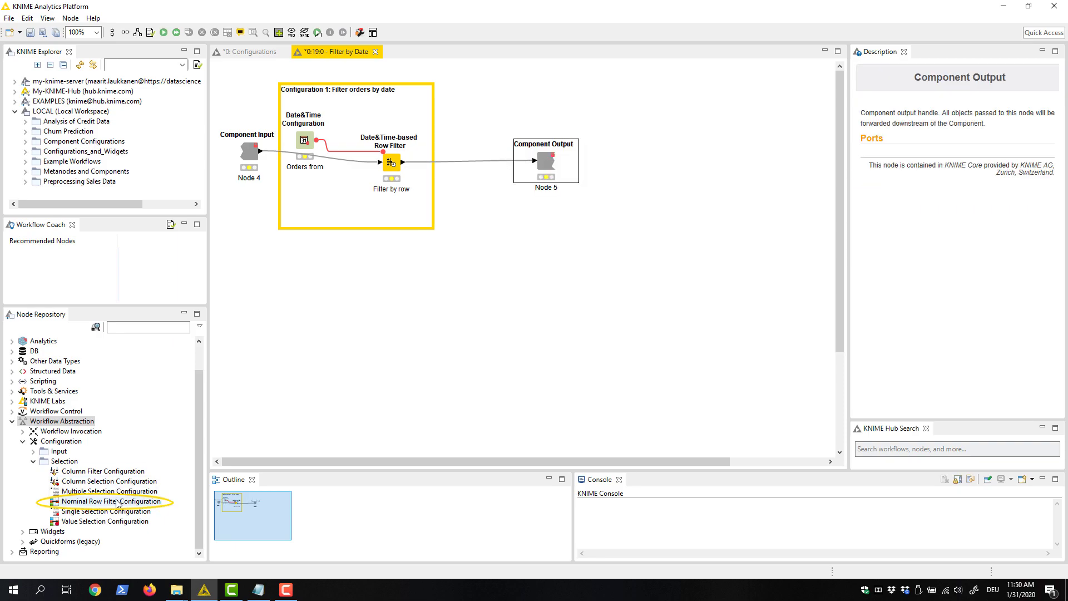
drag(118, 503, 456, 163)
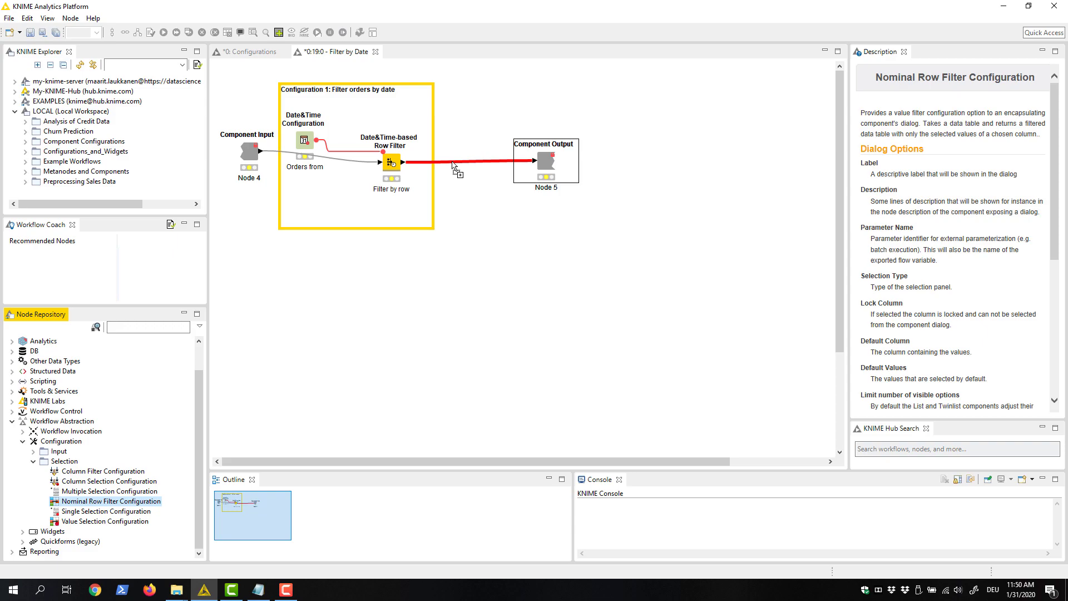
click(580, 304)
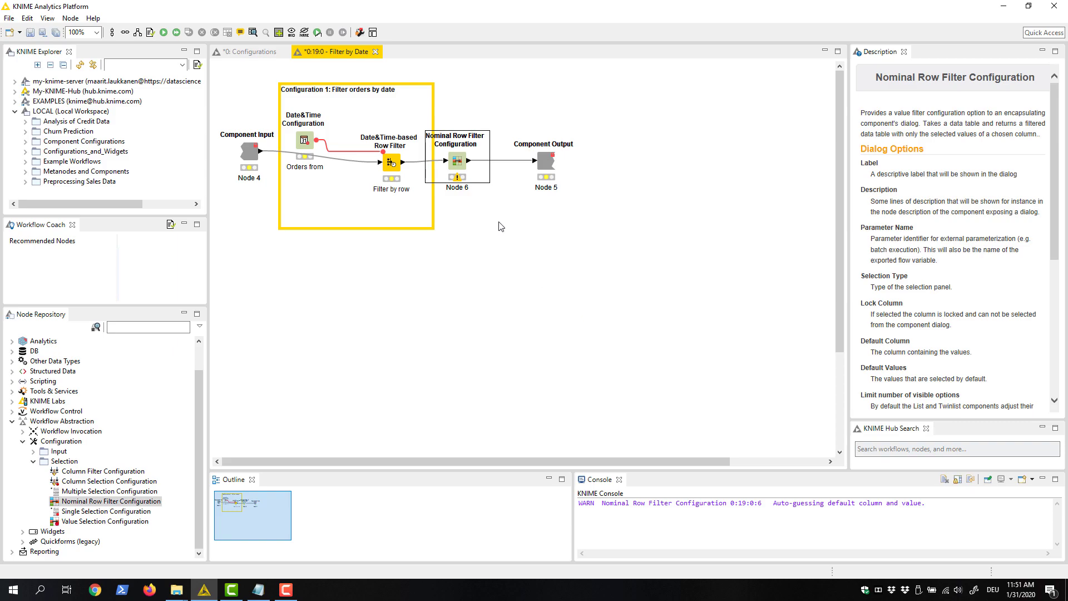
Label the country filter 'Select country:', lock column Country, and include Germany, US, France and Italy.
double_click(457, 163)
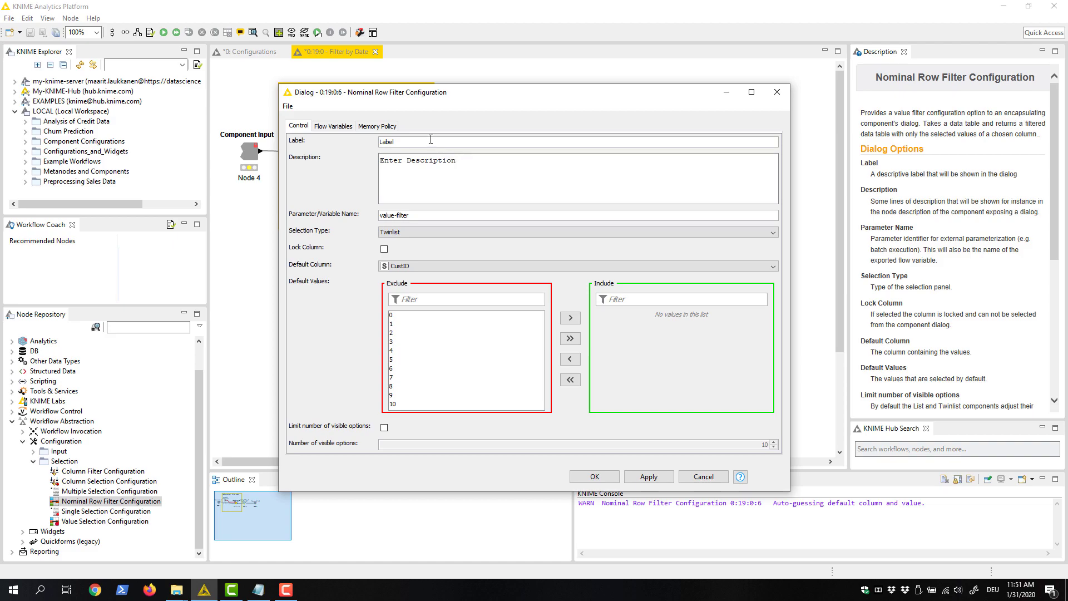
double_click(387, 141)
text(Select country:)
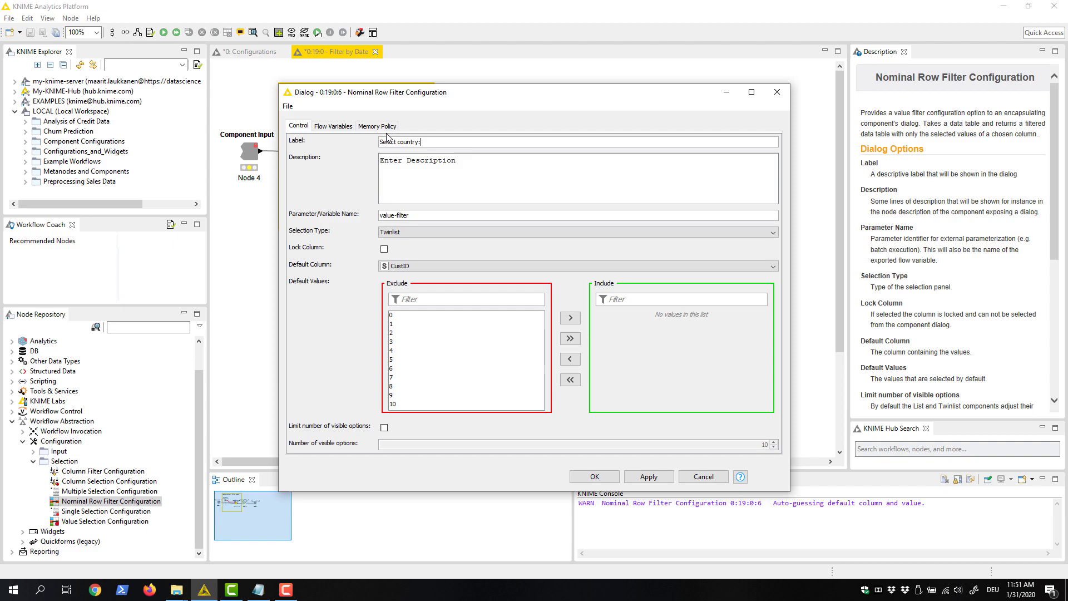
click(705, 266)
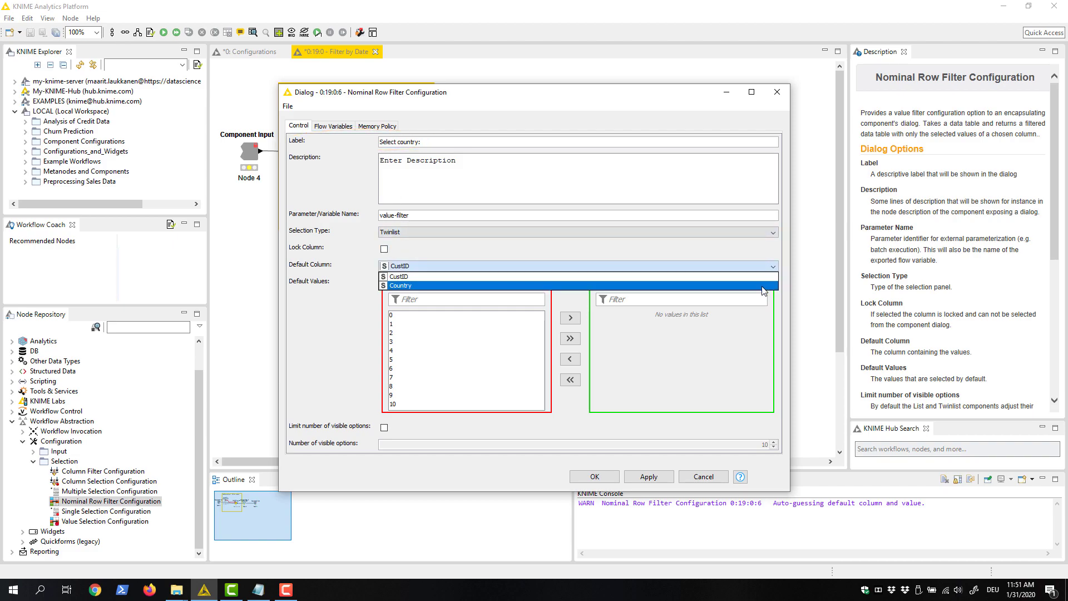
click(763, 286)
click(384, 249)
click(576, 338)
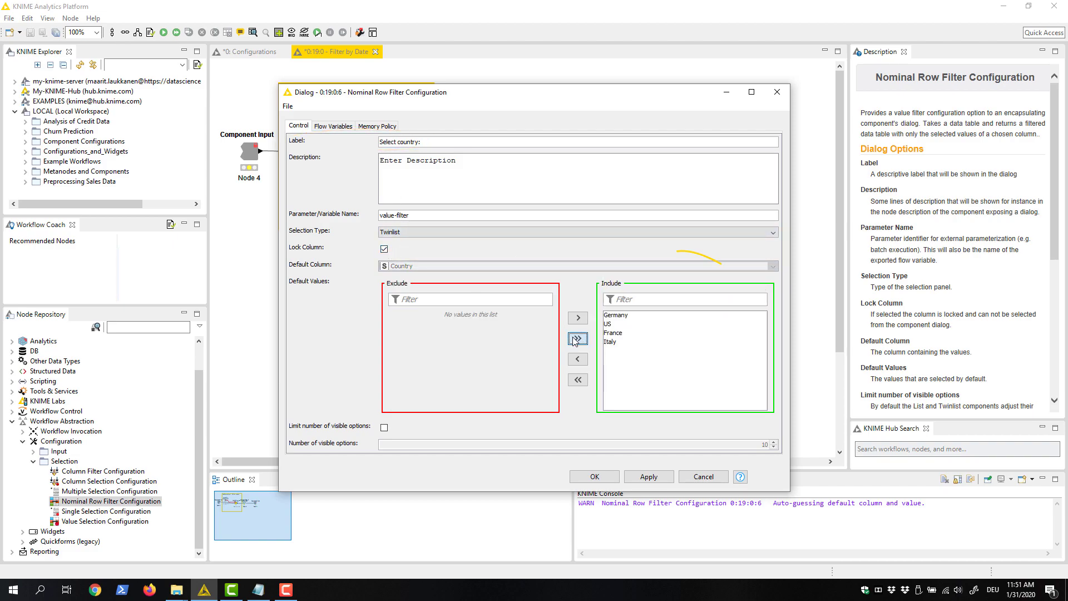
click(594, 475)
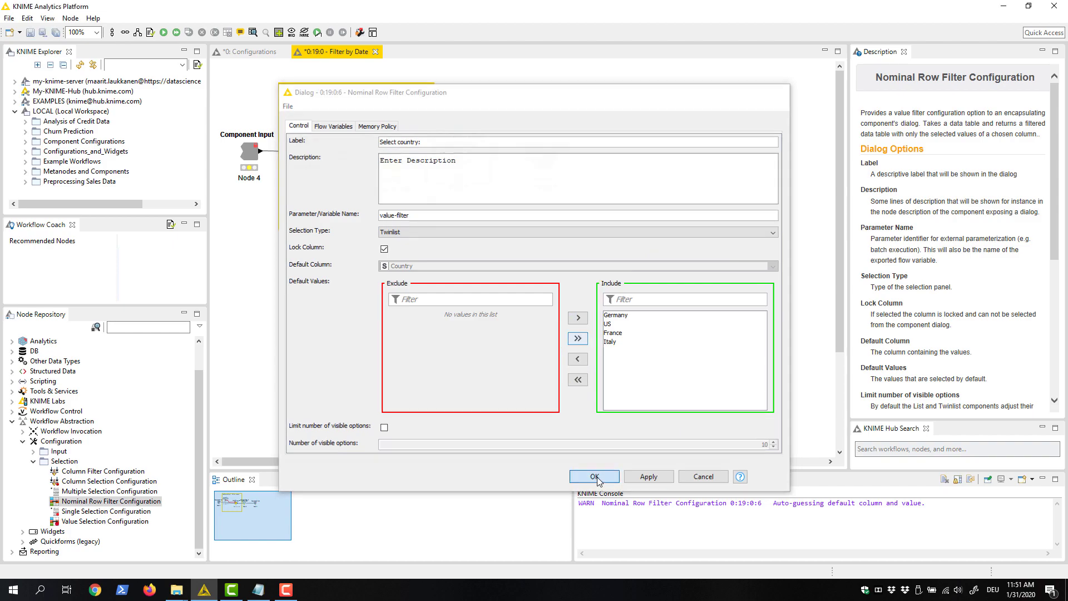
Back on the 0: Configurations workflow, open the Filter by Date component's dialog.
click(260, 52)
double_click(570, 171)
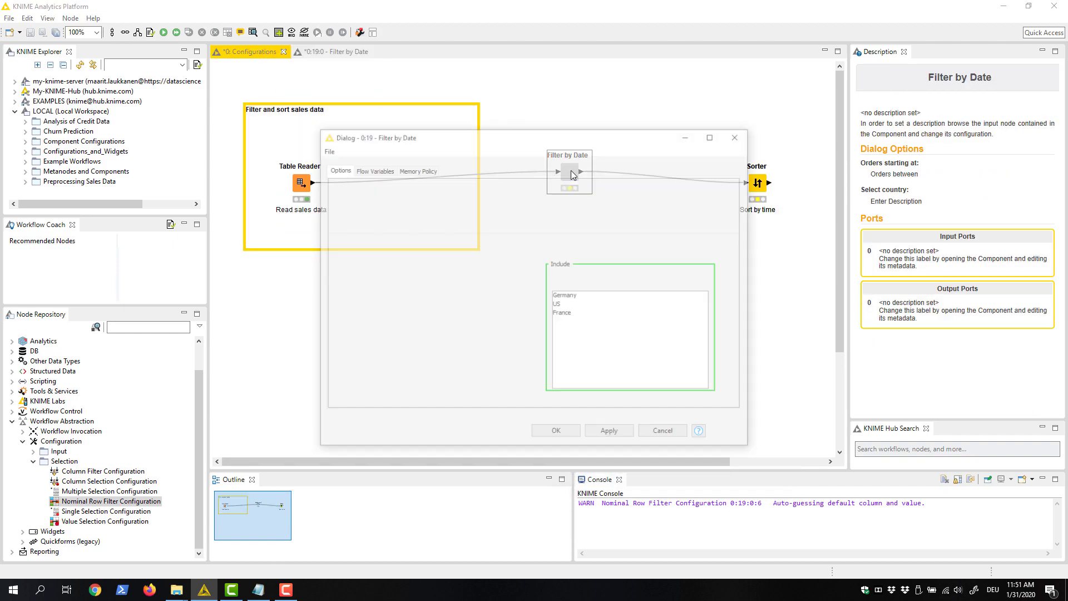